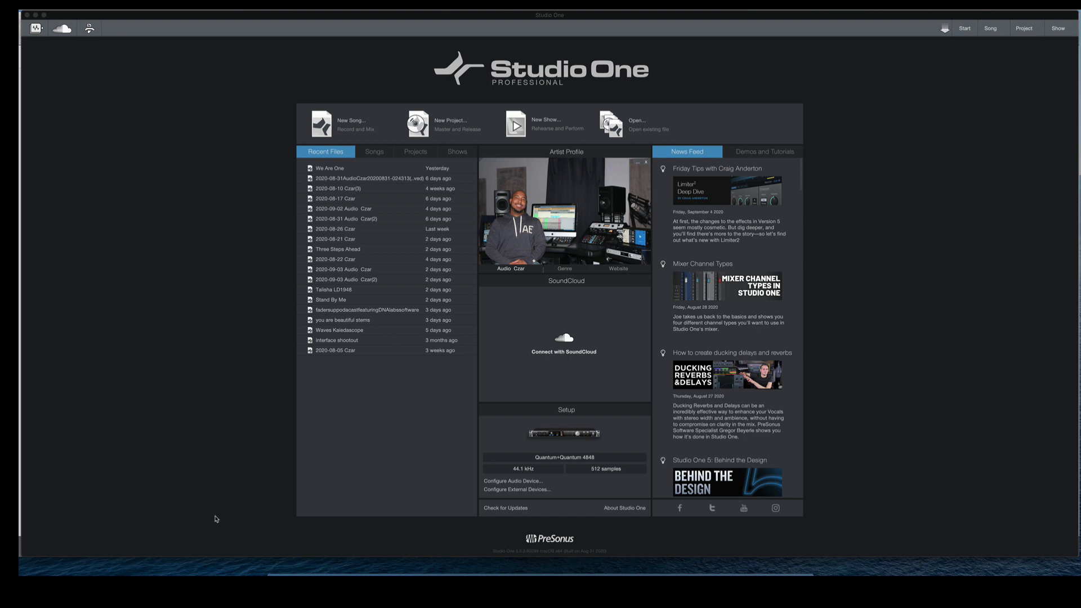
Step: In a new Finder window, browse Macintosh HD to /Library/Audio/Plug-Ins in column view
click(283, 574)
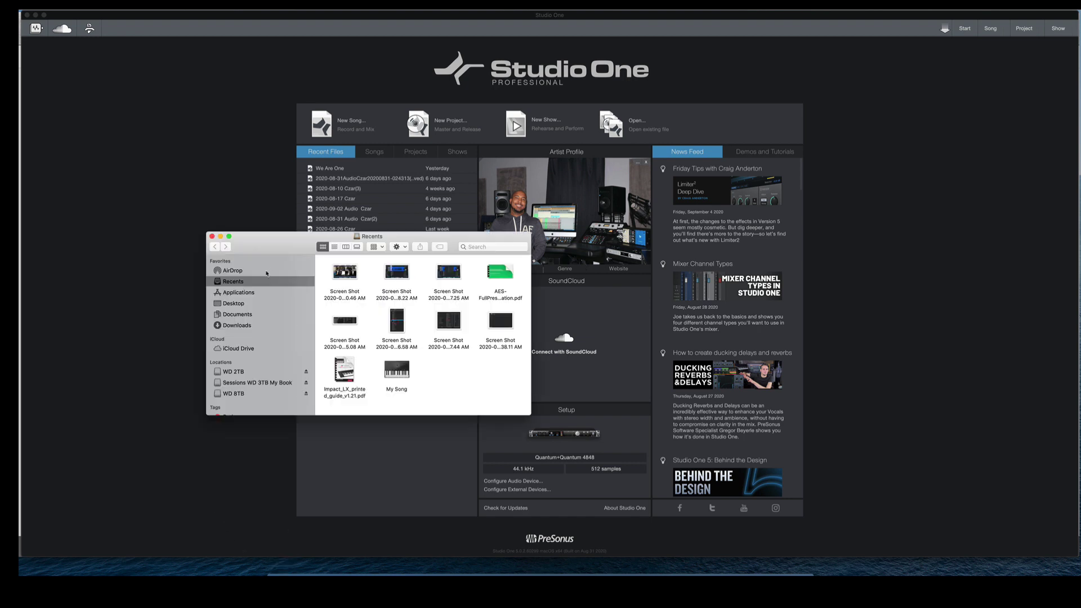
key(super+shift+c)
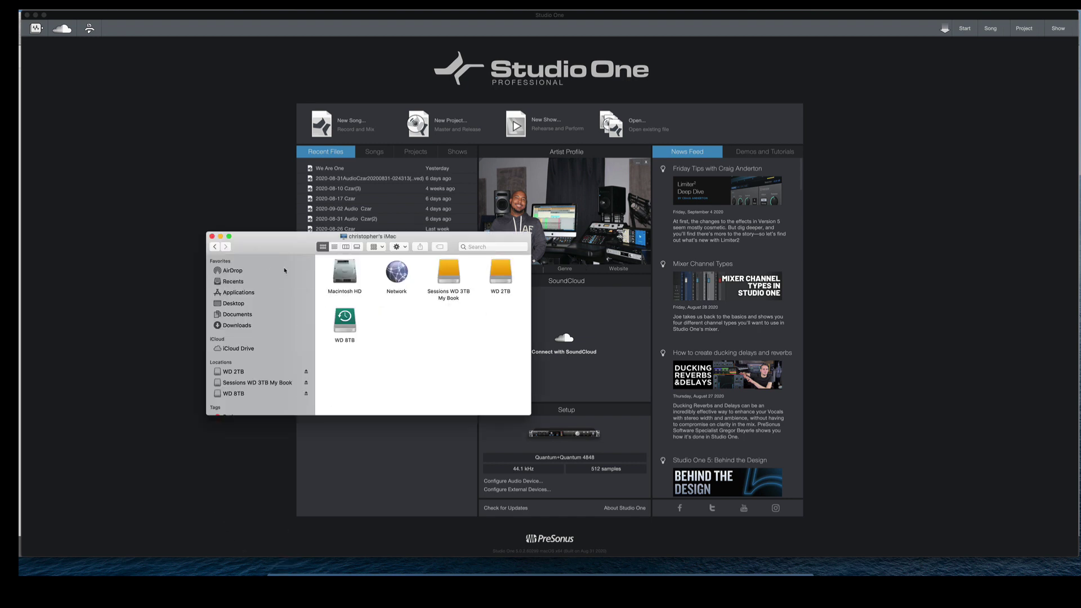
double_click(345, 275)
click(346, 246)
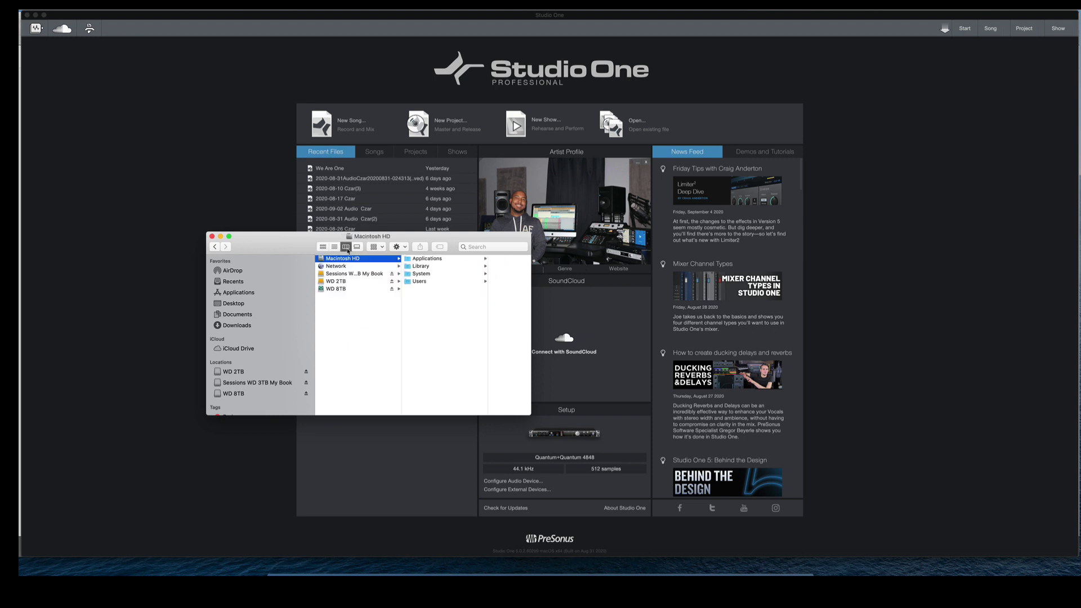
click(432, 267)
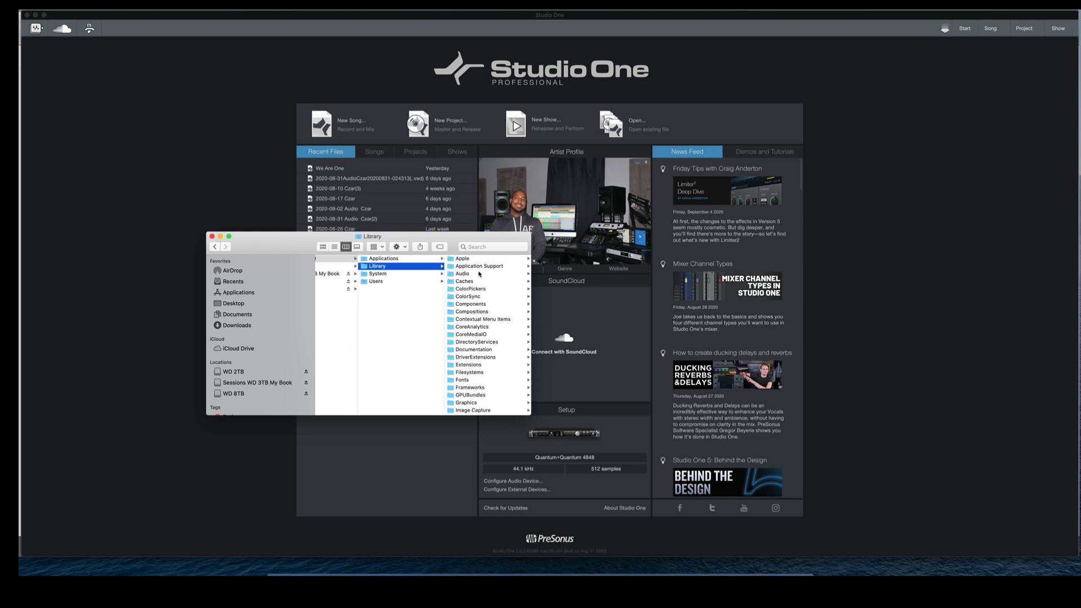
click(435, 273)
click(477, 313)
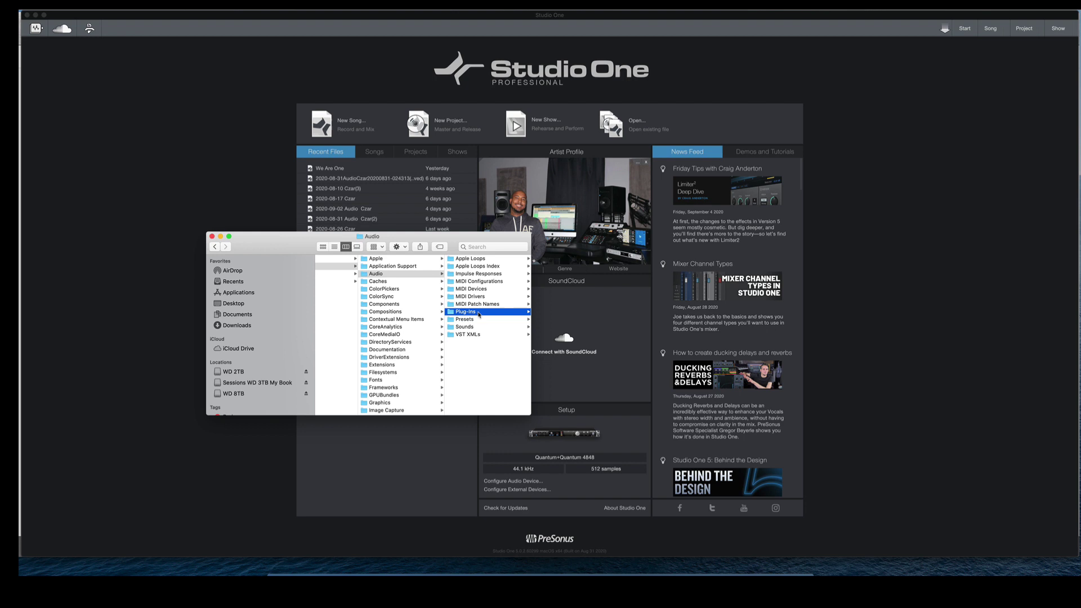
Step: Review the installed VST, VST3 and Components plug-in folders, then close the Finder window
click(496, 289)
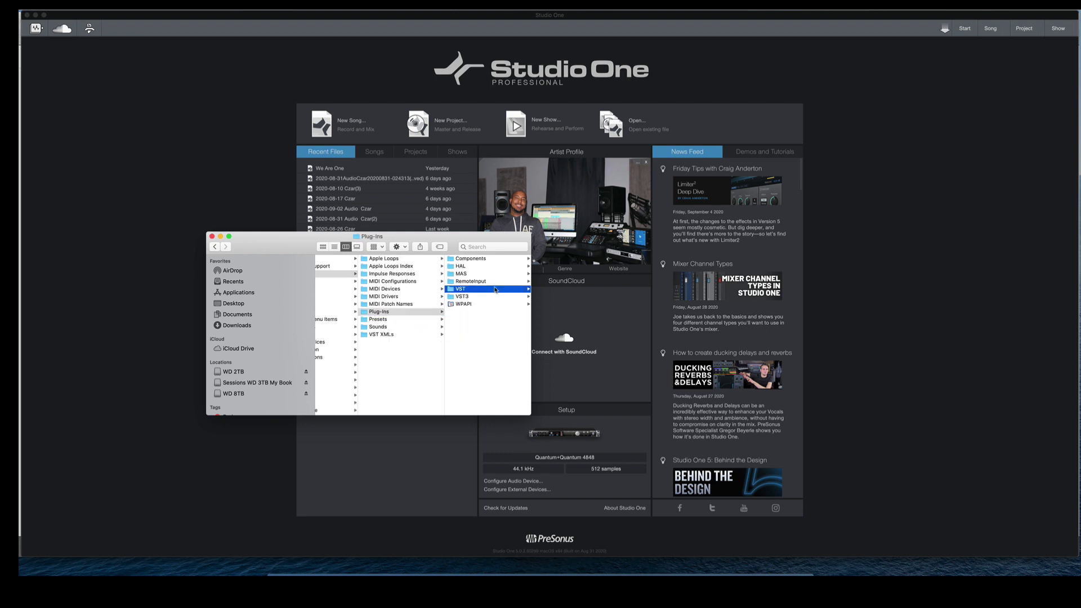
click(419, 297)
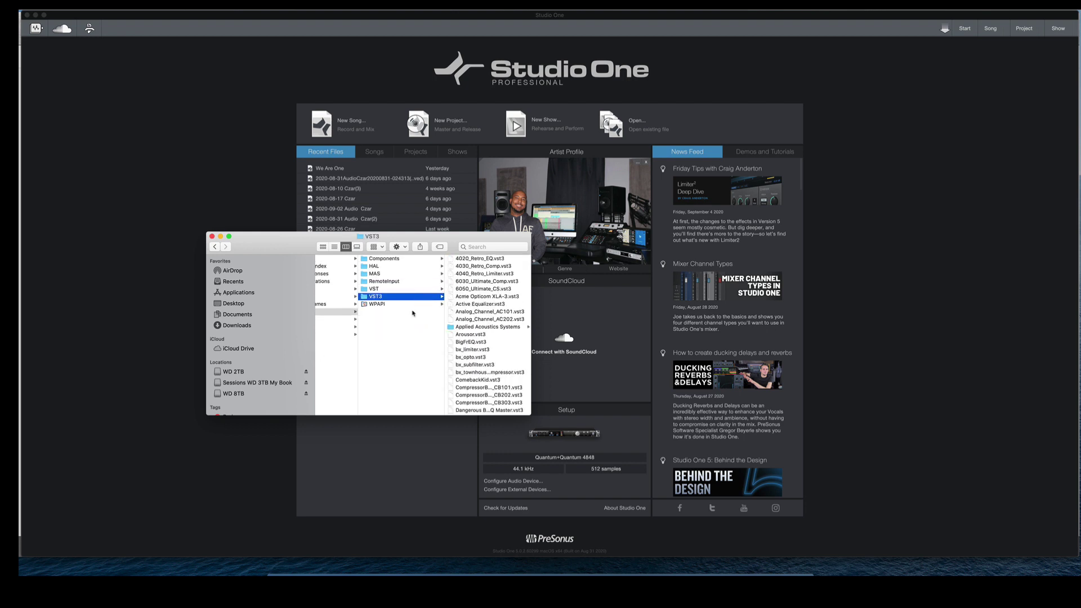
click(402, 260)
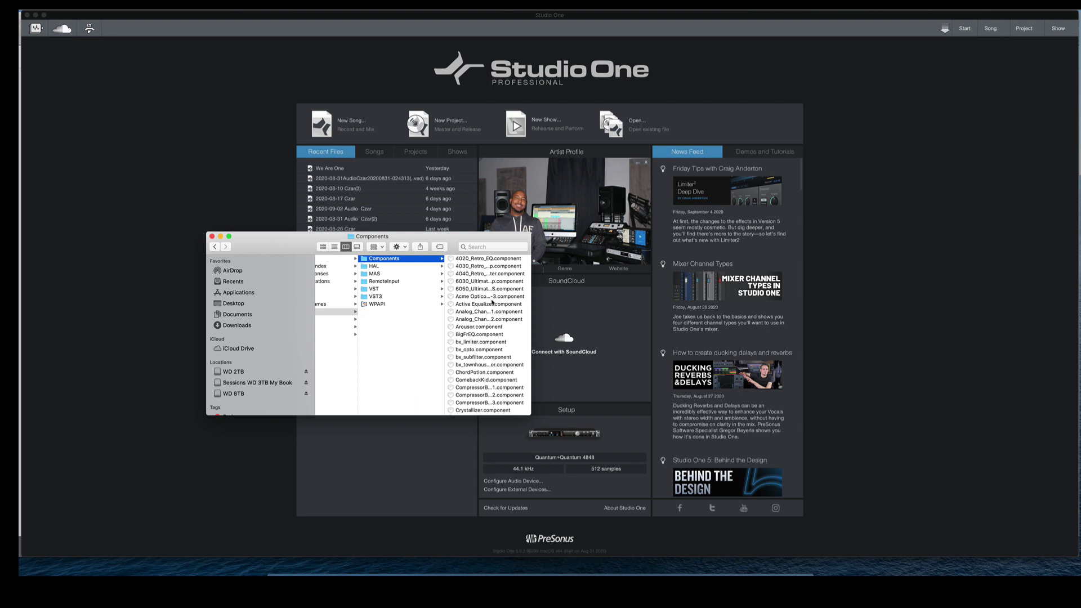
click(411, 289)
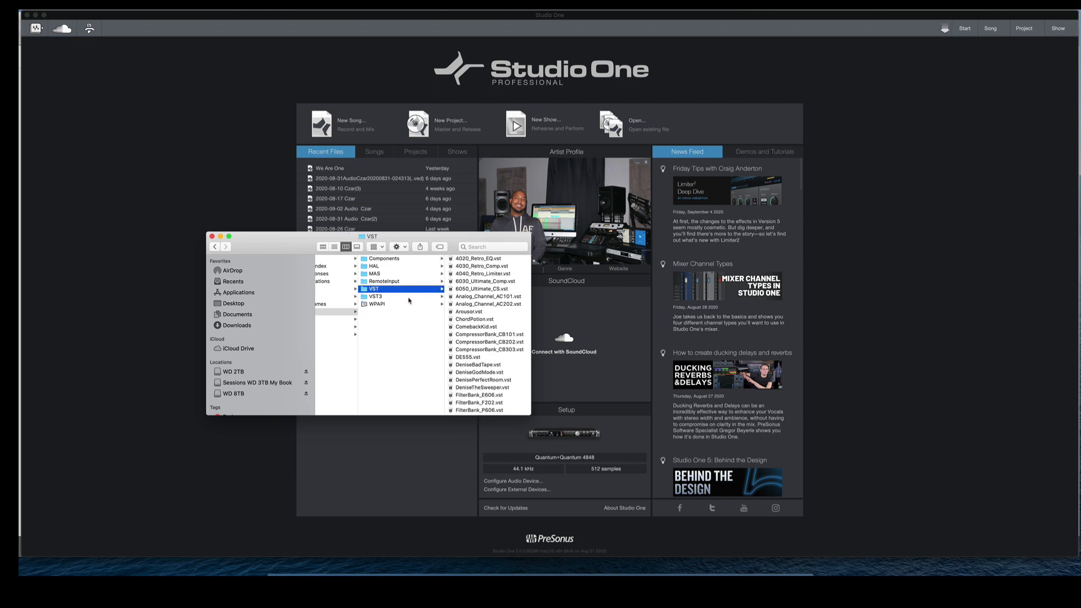
click(408, 296)
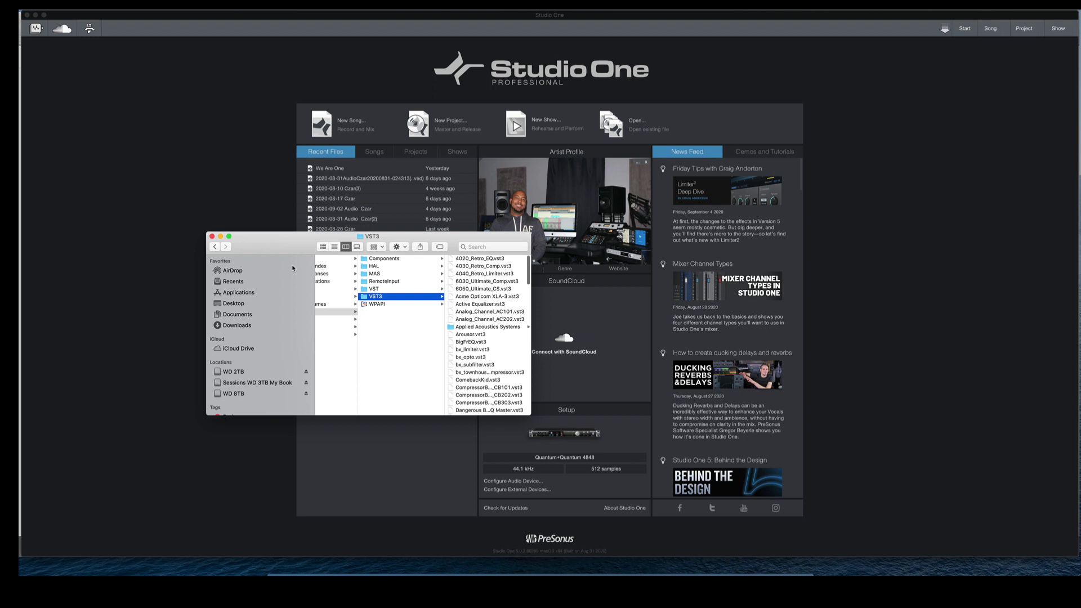
click(212, 237)
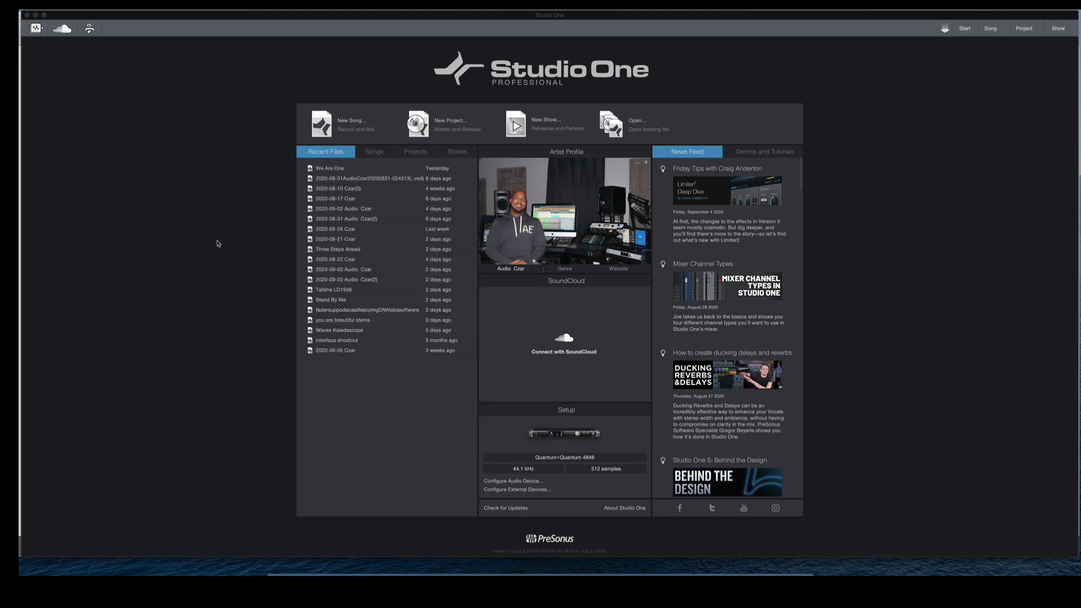
Step: Review the VST, Waves Plug-Ins V11 and VST3 locations under Preferences > Locations > VST Plug-Ins, then close Preferences
click(140, 86)
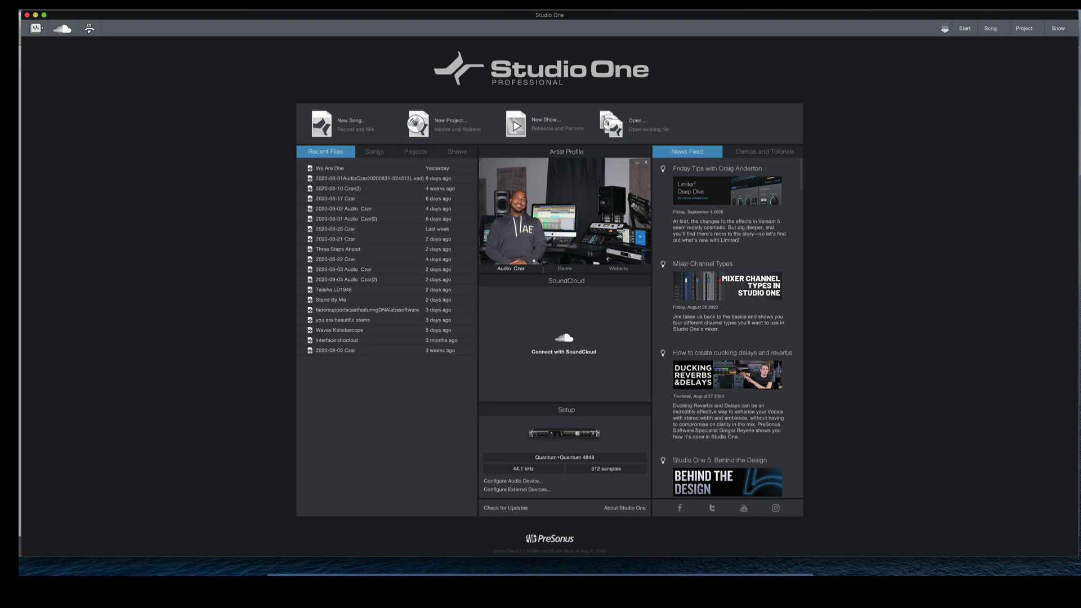
click(42, 5)
click(56, 30)
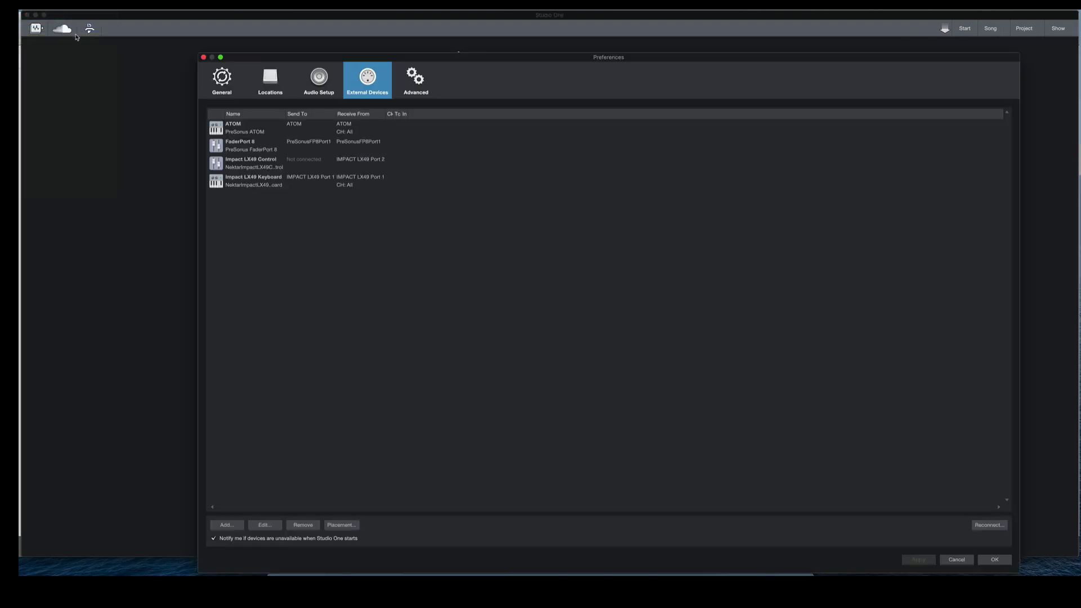
click(262, 80)
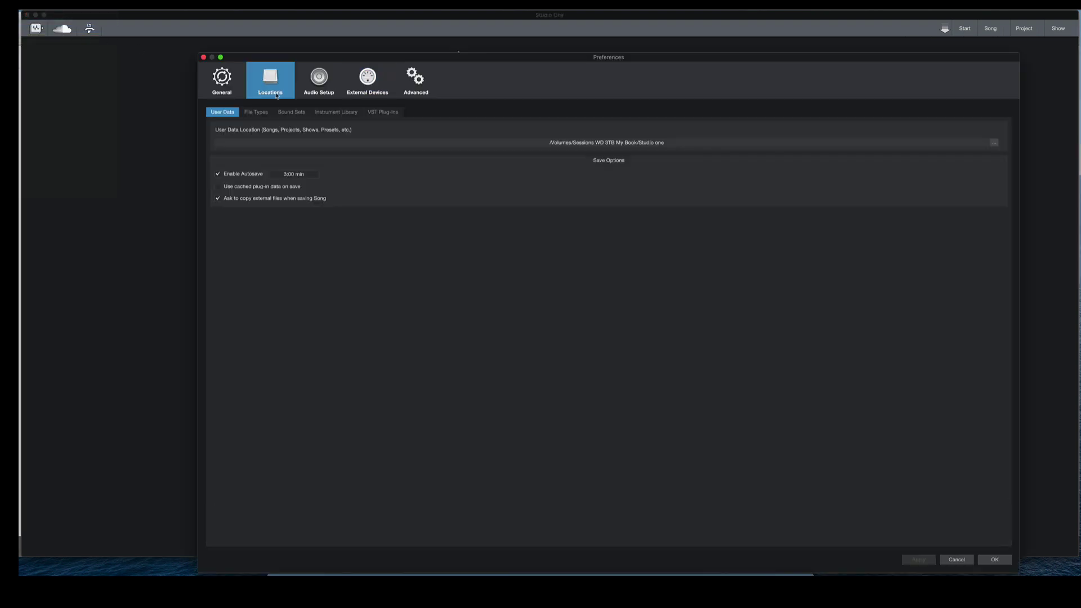
click(381, 115)
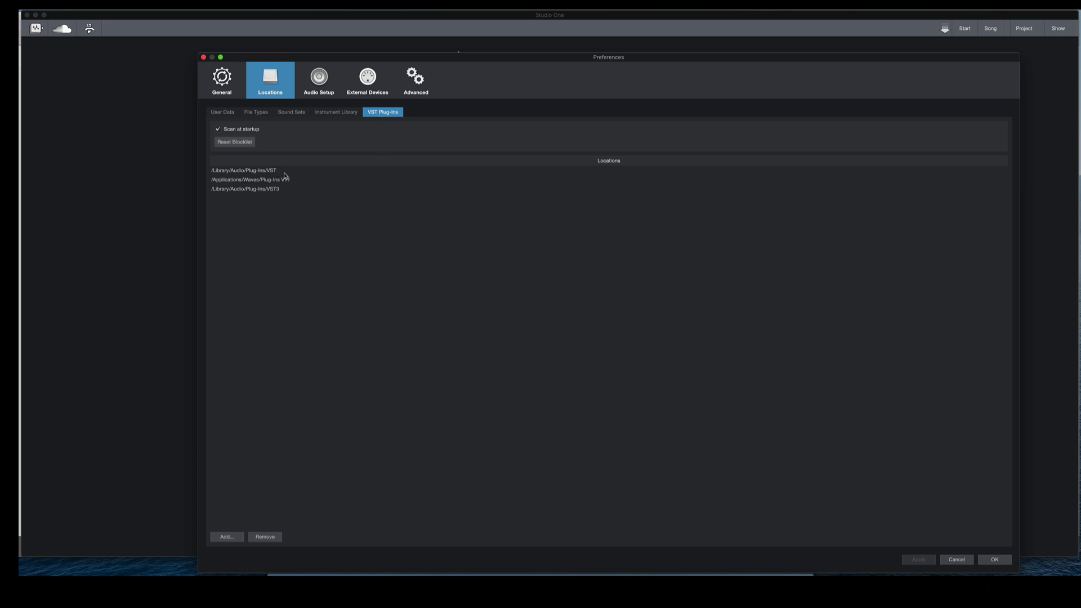
click(316, 180)
click(316, 170)
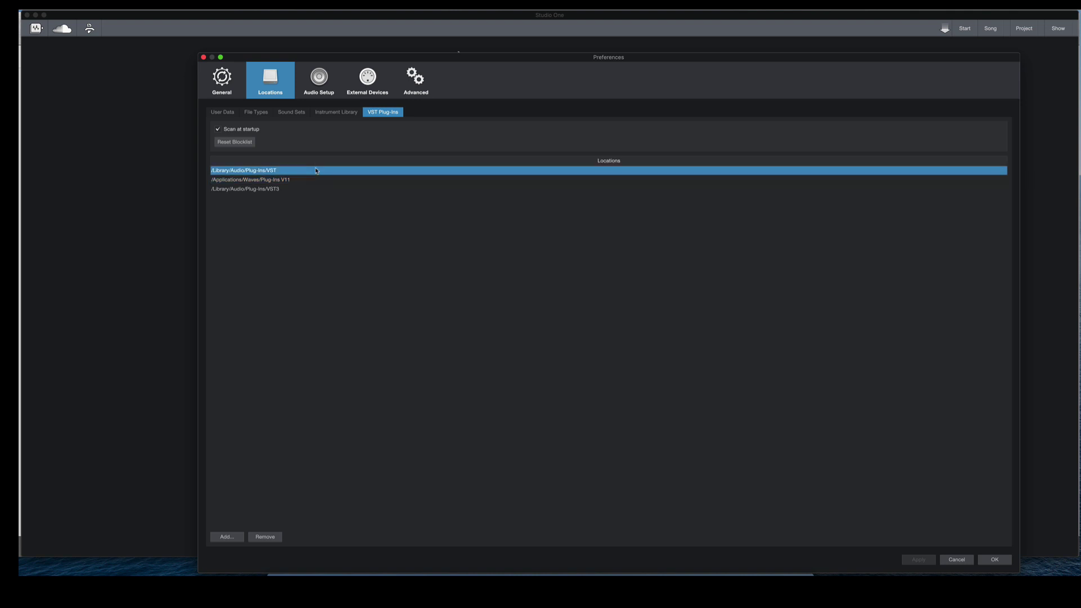
click(308, 189)
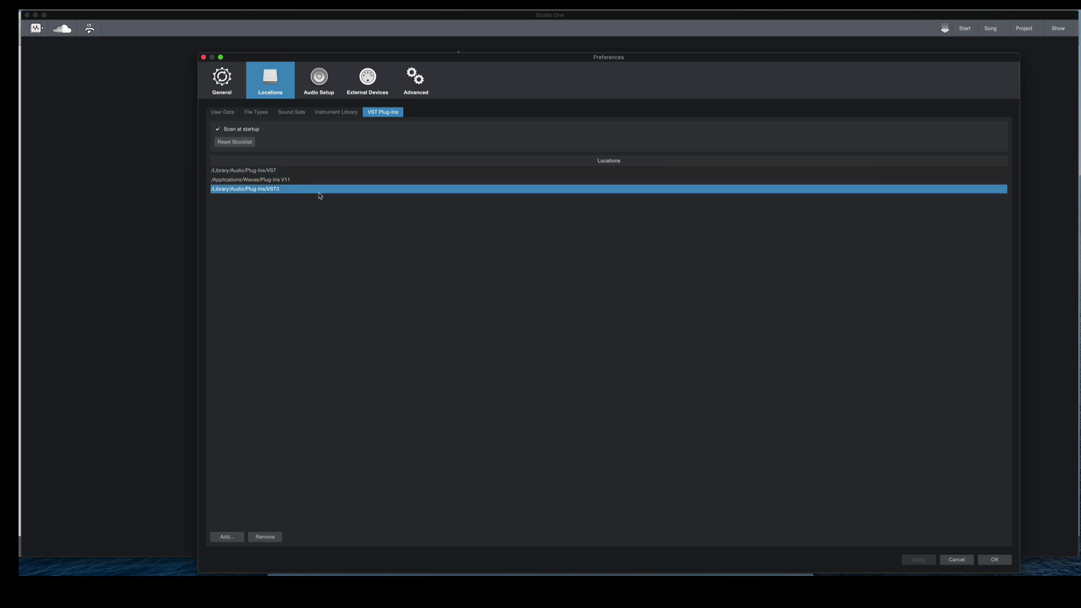
click(323, 230)
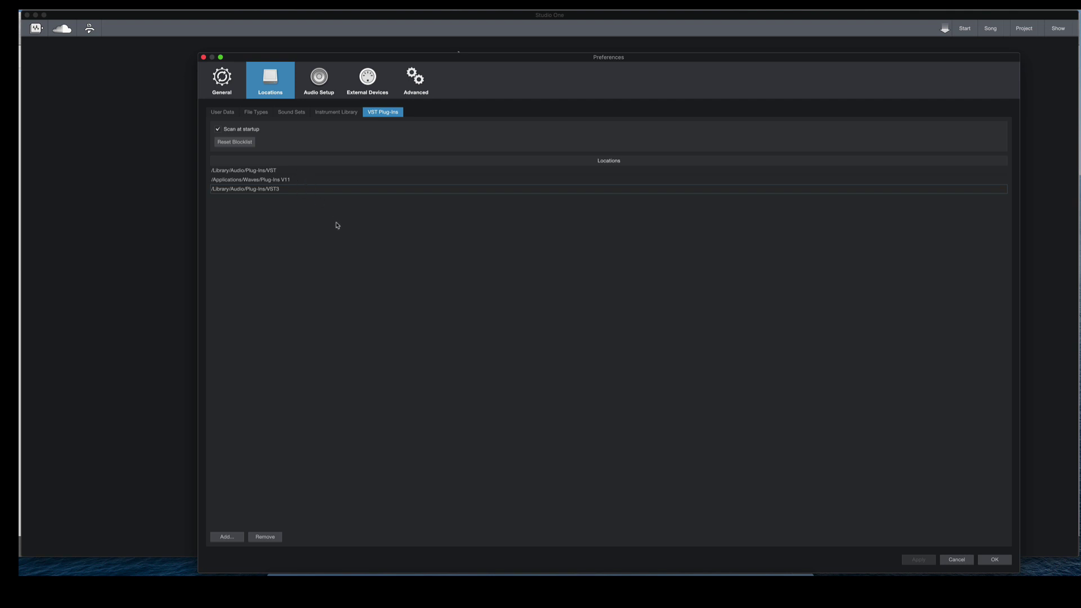
click(996, 559)
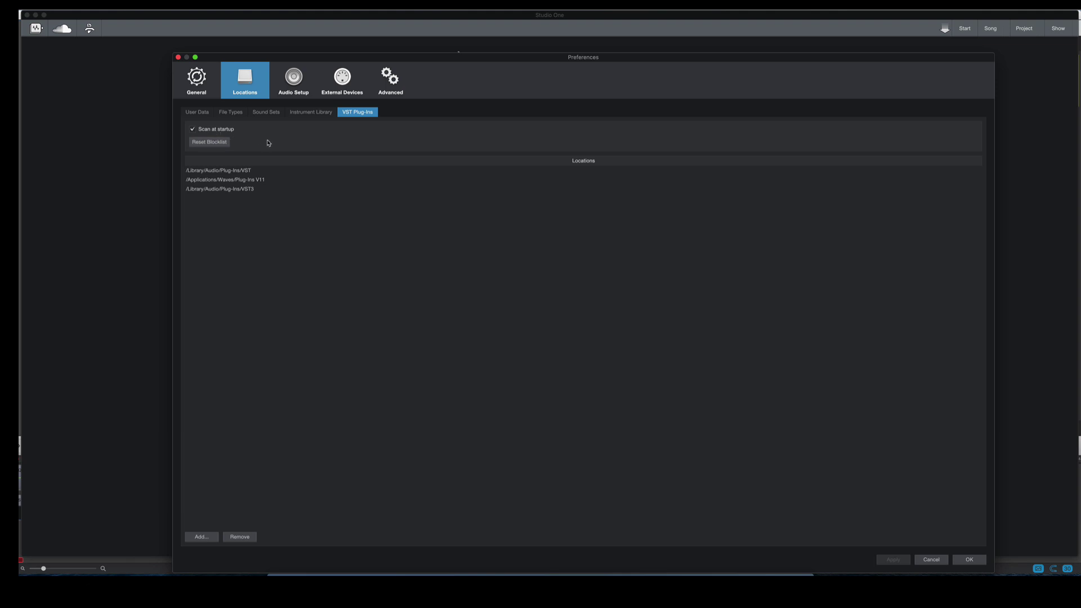
Step: Reset the VST plug-in blocklist and answer No to rescanning at next startup
click(223, 143)
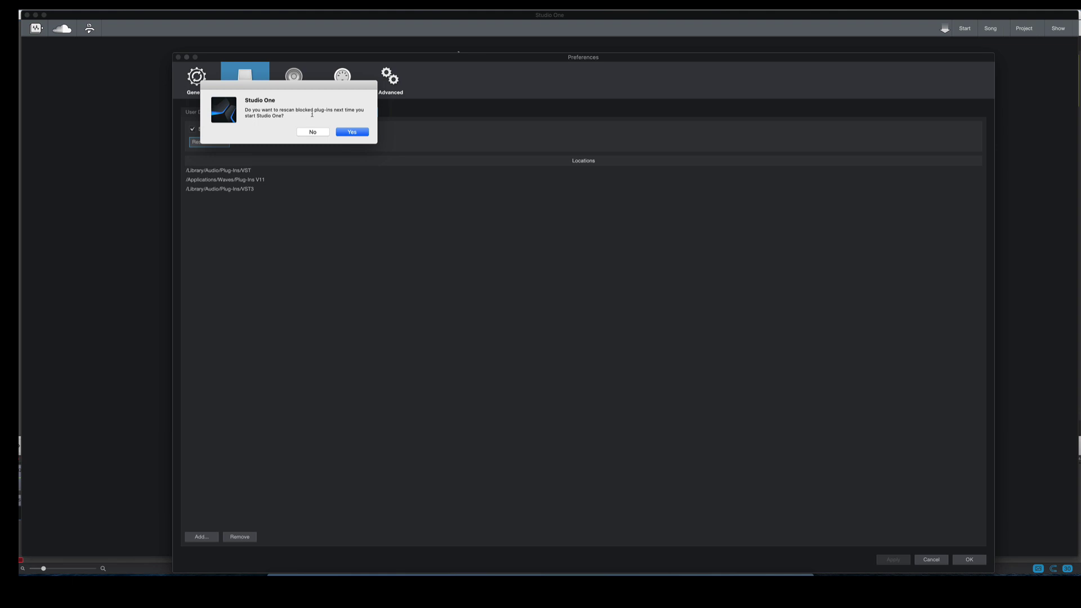
click(312, 132)
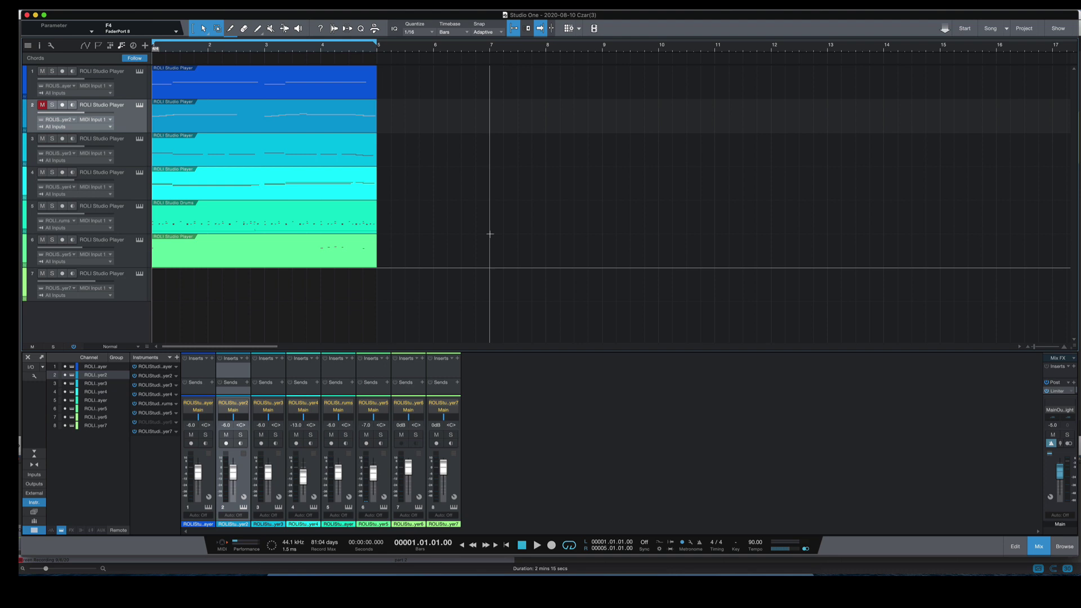
key(F5)
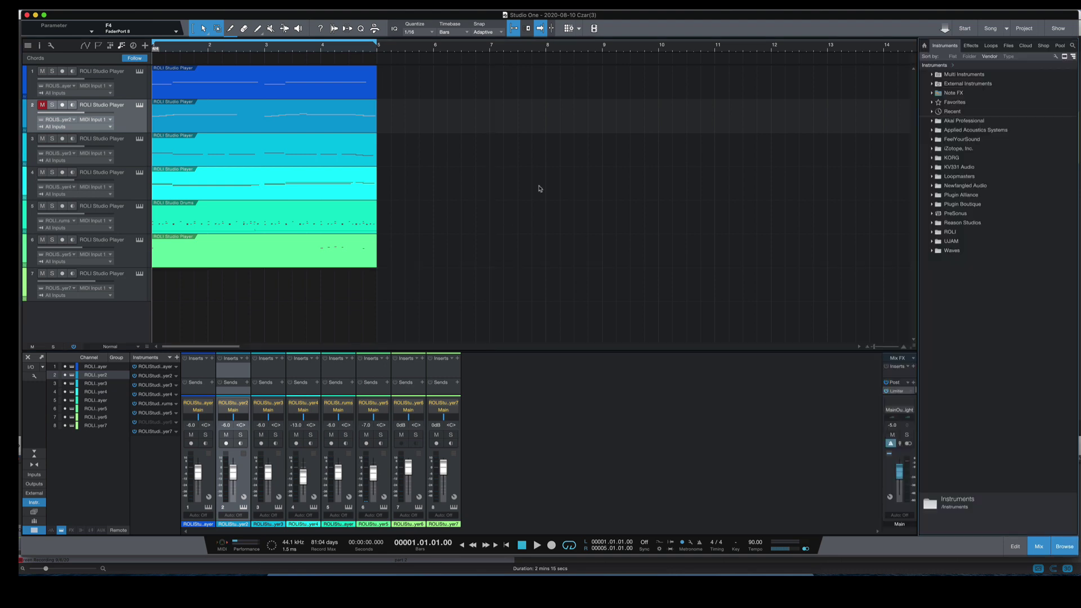
click(1055, 58)
click(932, 251)
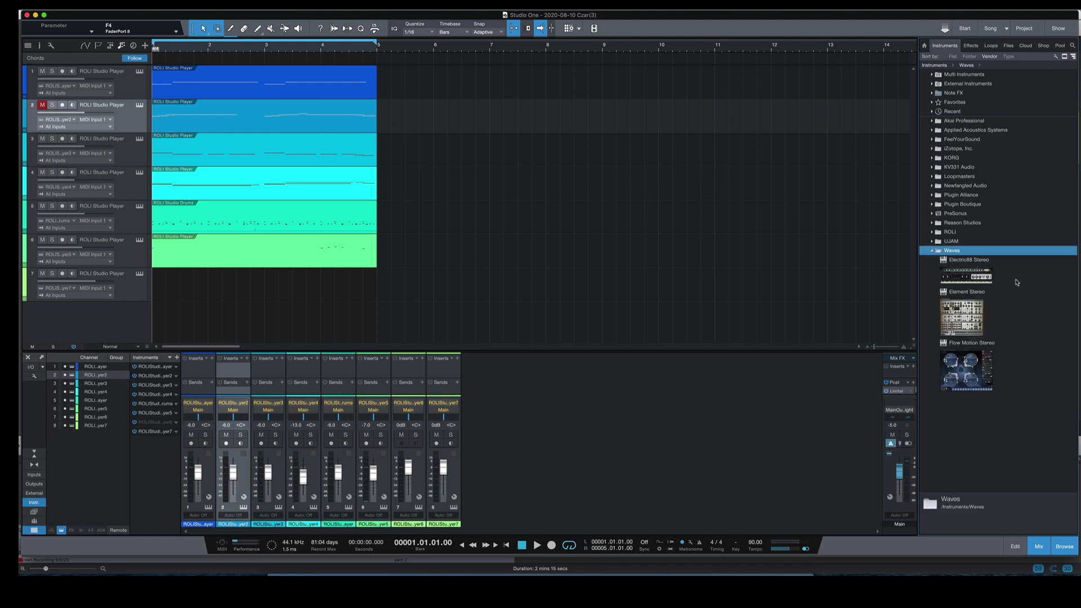
click(971, 46)
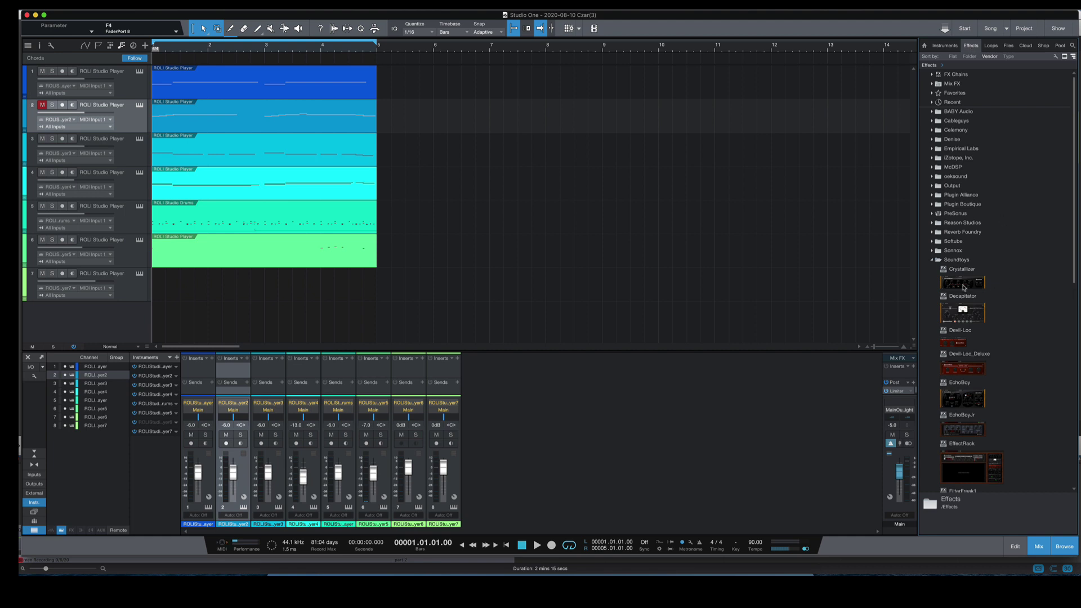
double_click(960, 260)
double_click(952, 297)
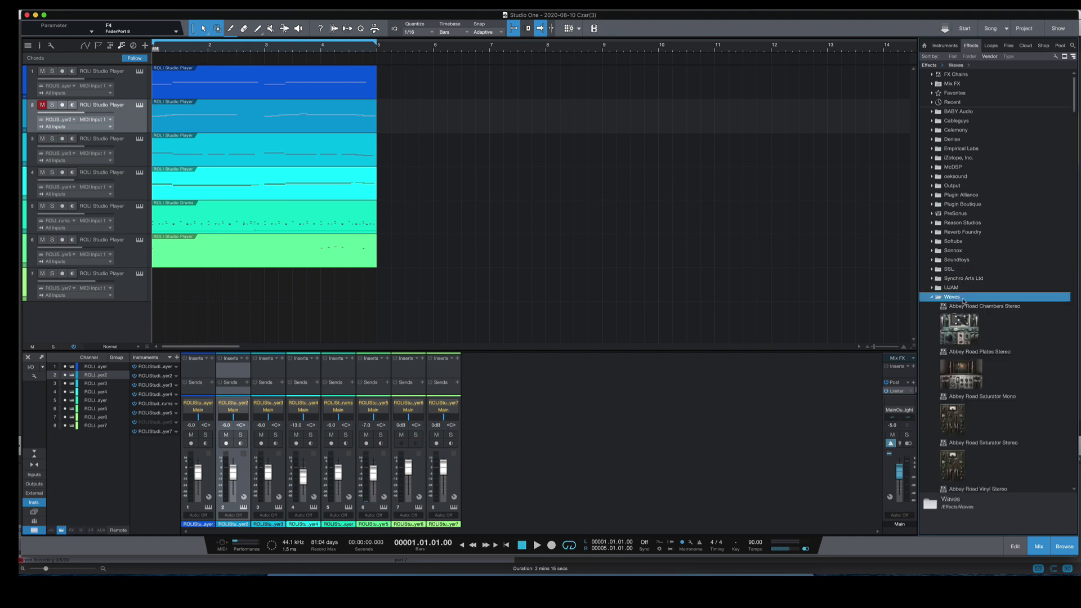
scroll(1028, 336, down, 2)
scroll(1027, 335, down, 2)
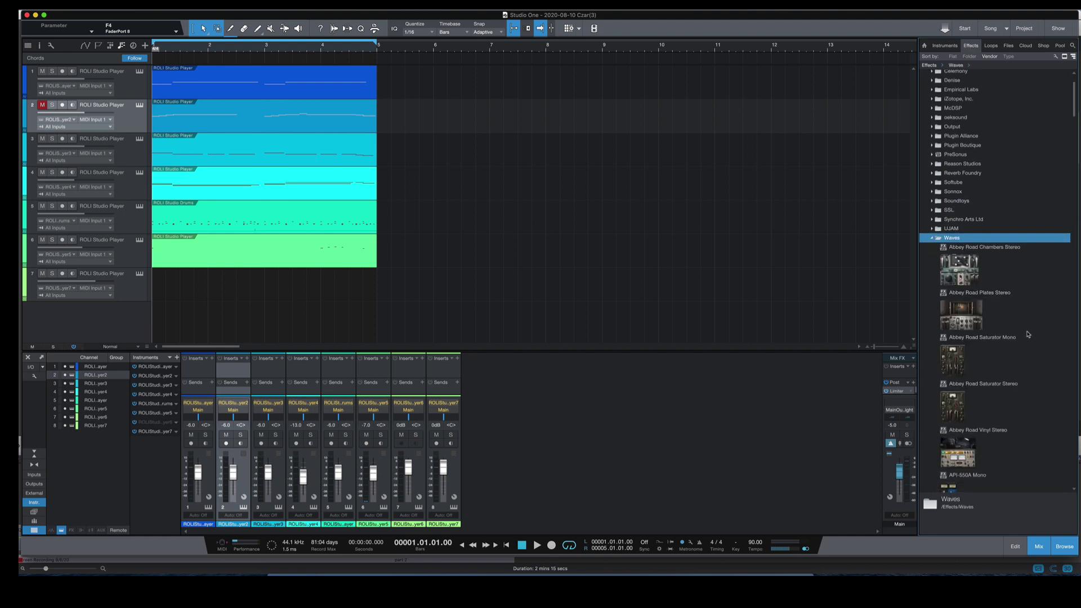
click(1057, 58)
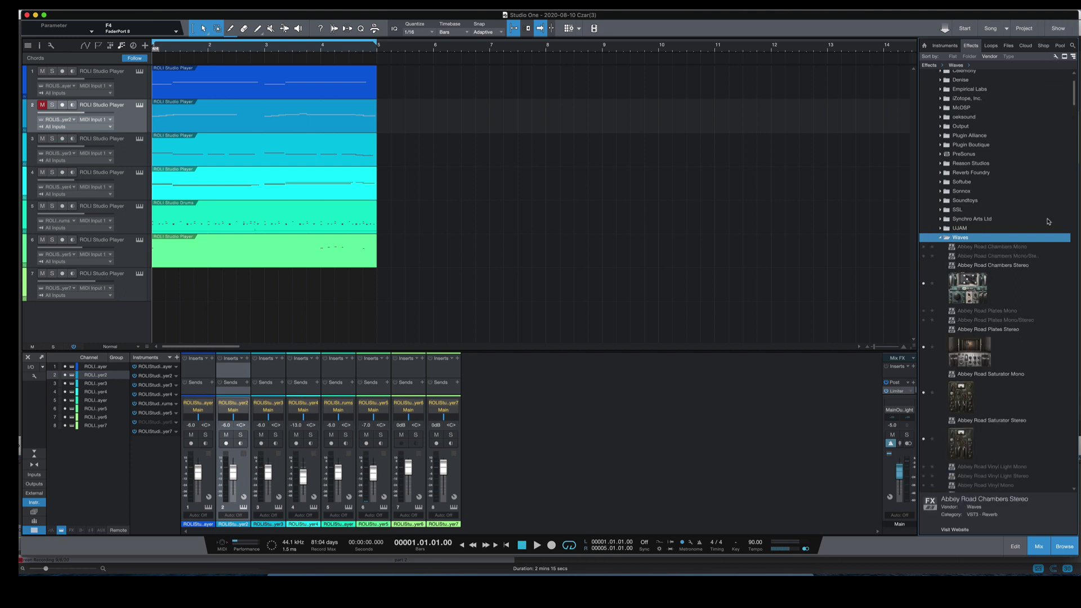
scroll(1056, 283, down, 10)
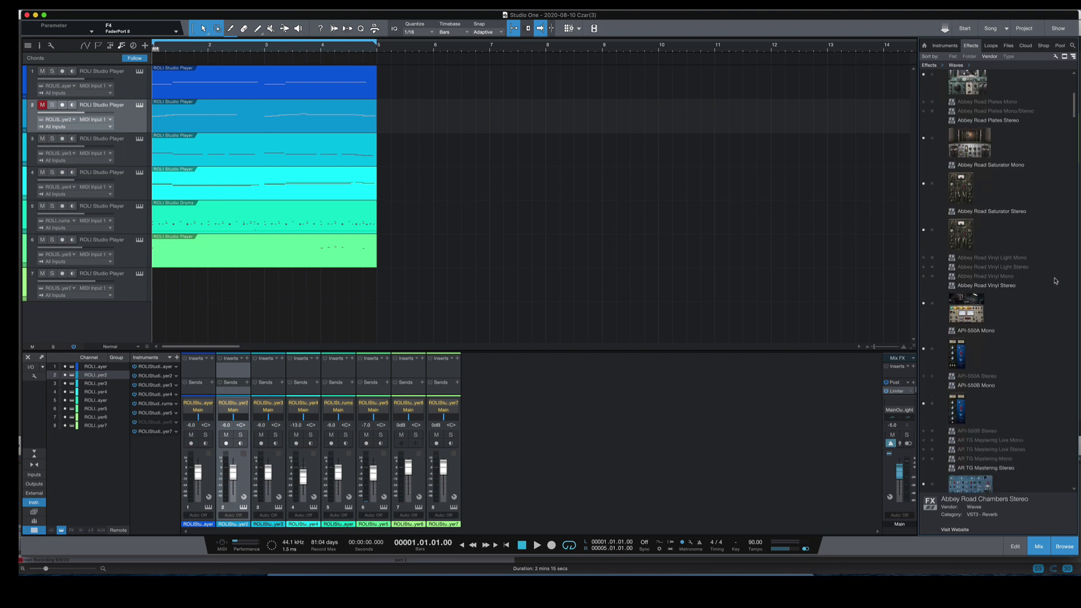
scroll(1056, 280, up, 10)
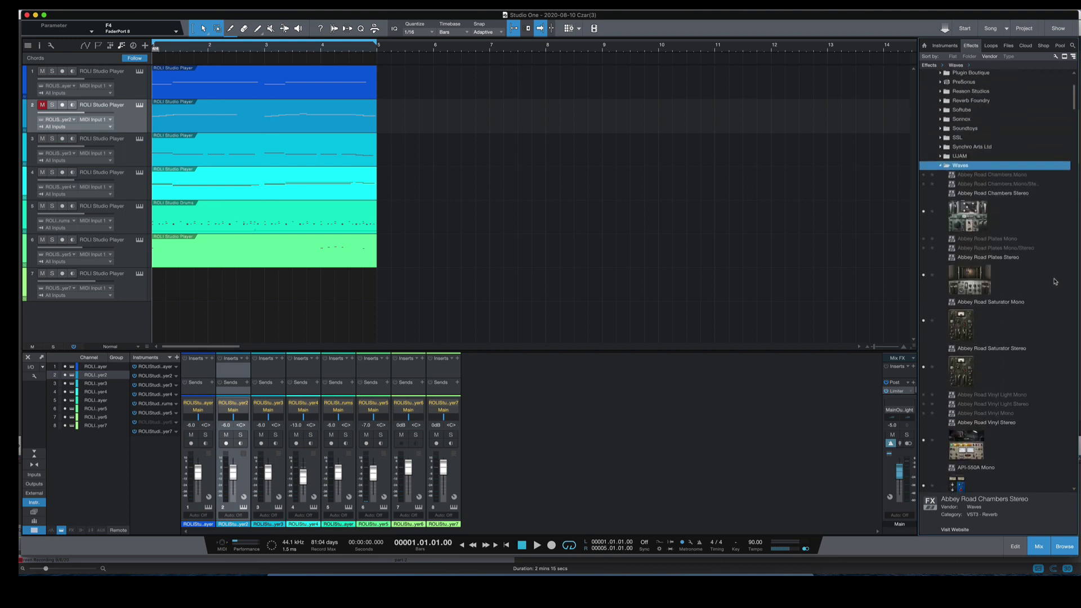
click(1057, 58)
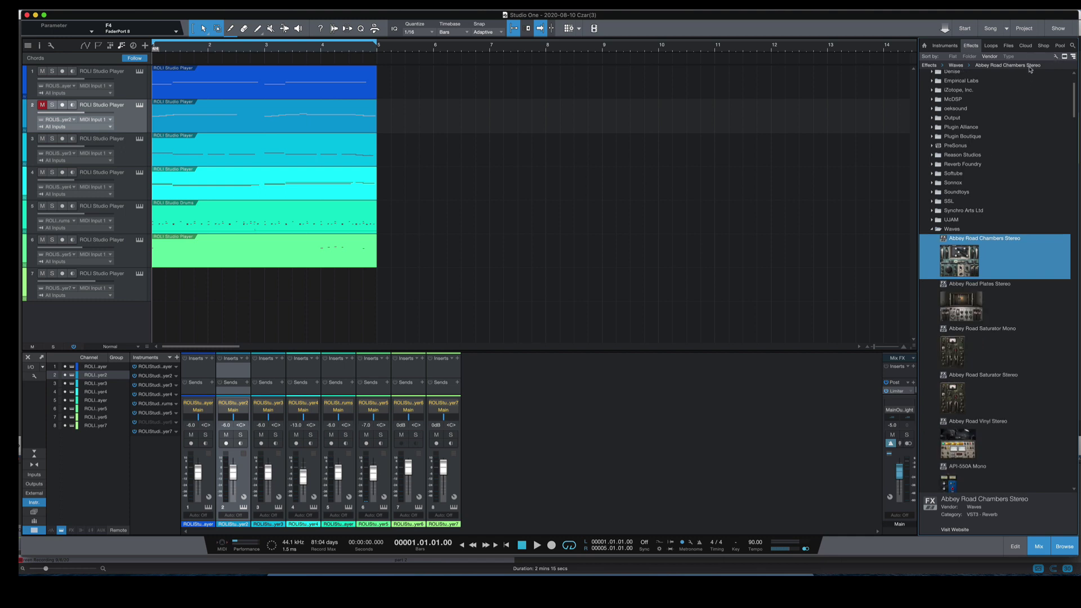
key(F5)
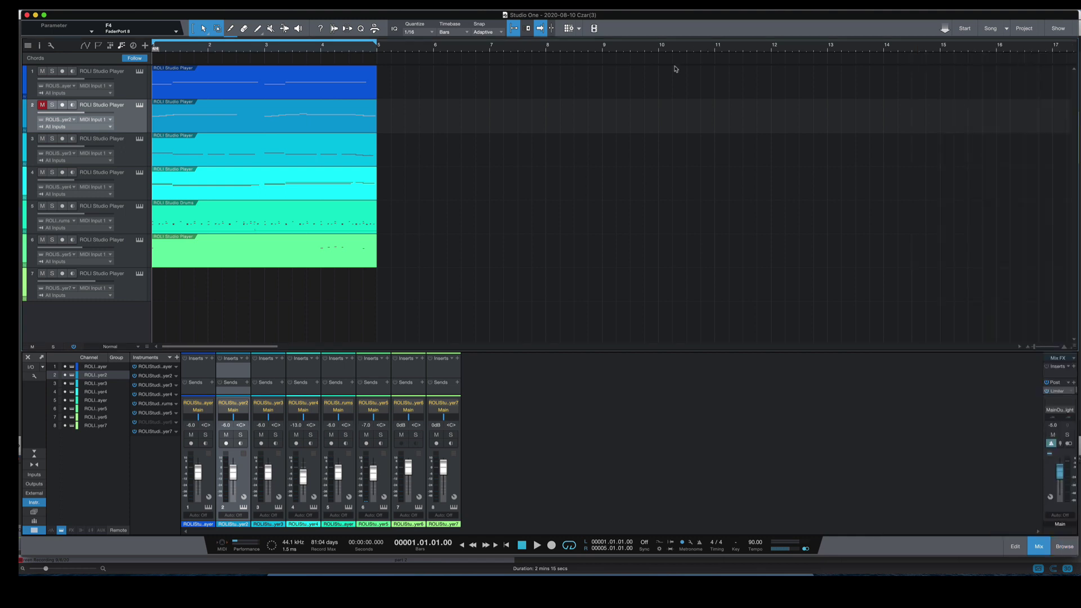
Step: Open the Plug-In Manager from the View menu and put the cursor in its Name filter
click(232, 5)
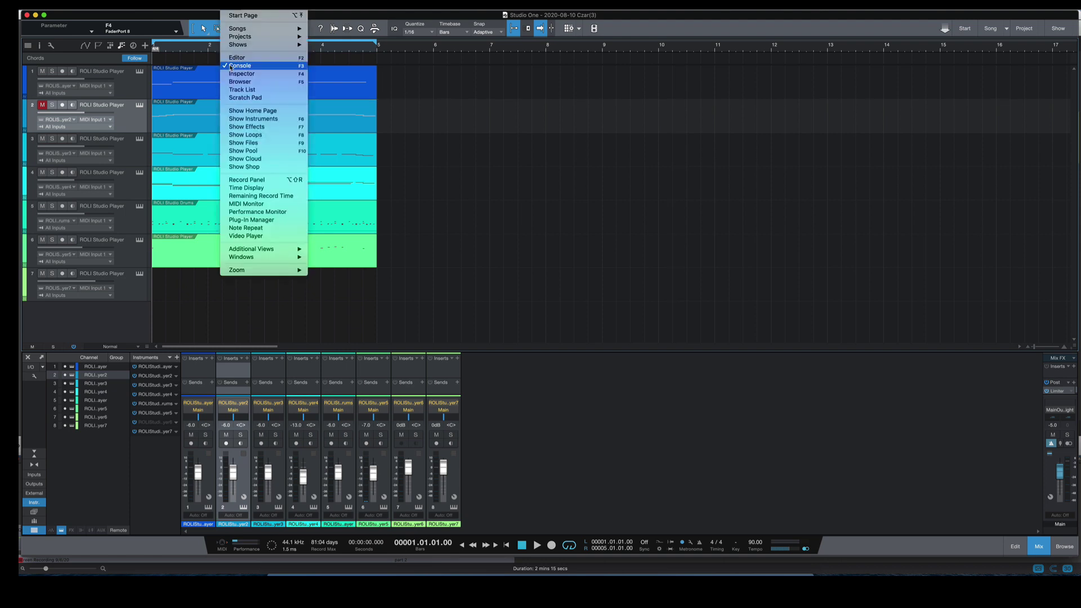
click(257, 220)
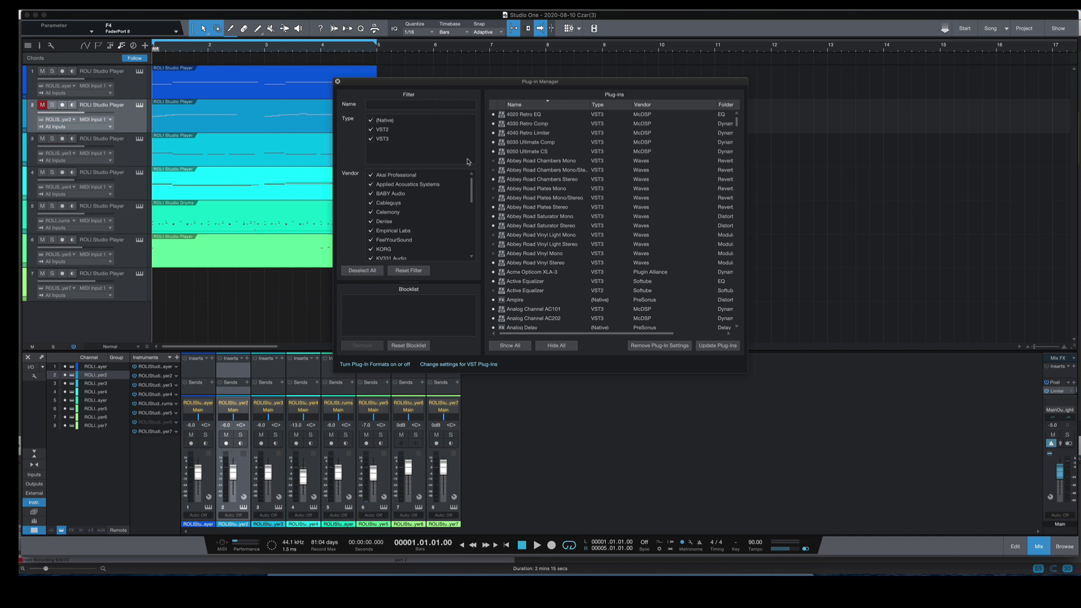
click(418, 103)
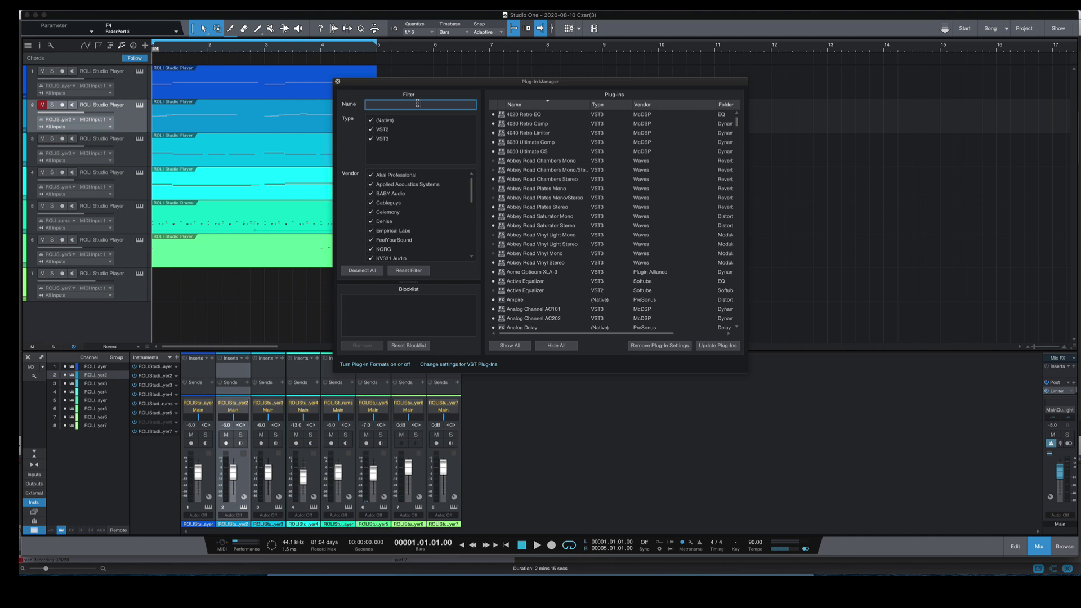